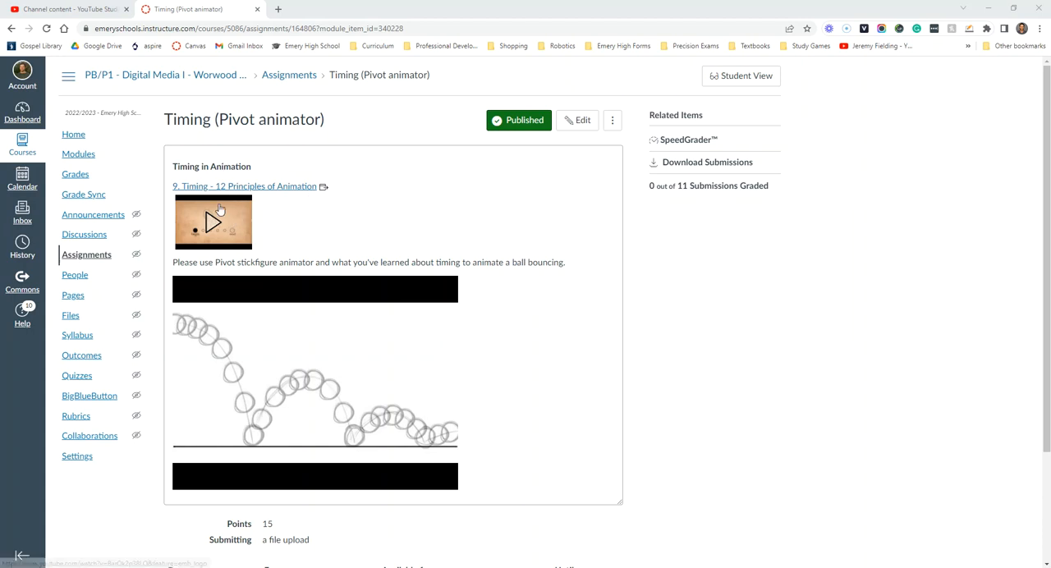
Expand the embedded Timing video in the assignment and review the bouncing-ball instructions and reference drawing
scroll(219, 209, down, 1)
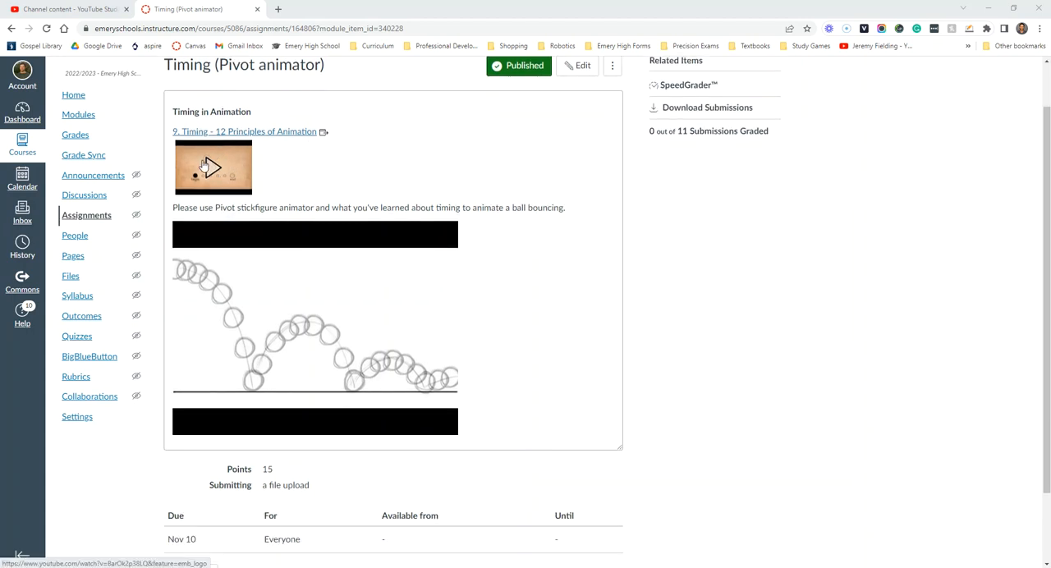
click(211, 167)
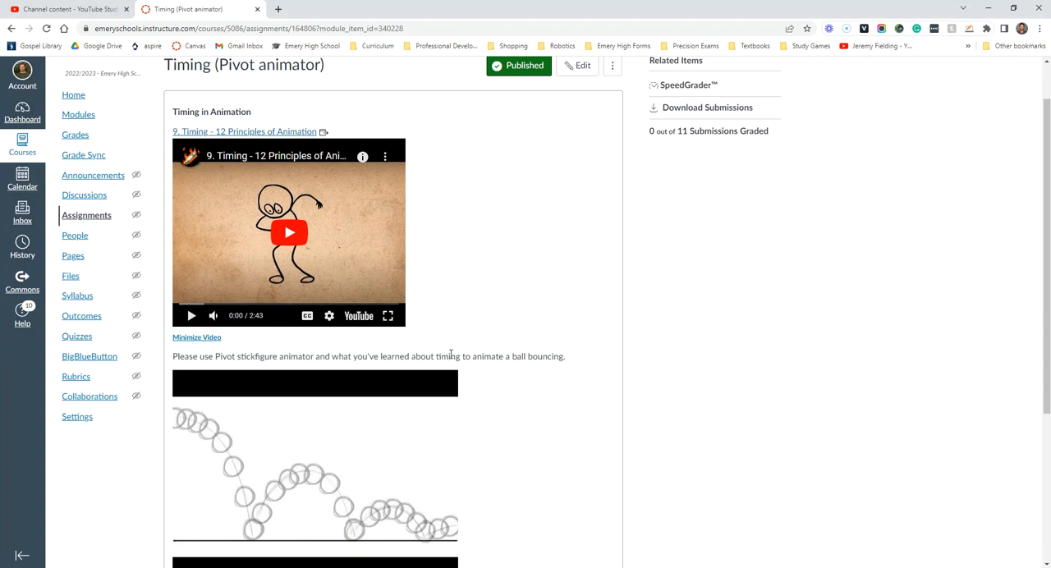
scroll(402, 355, down, 3)
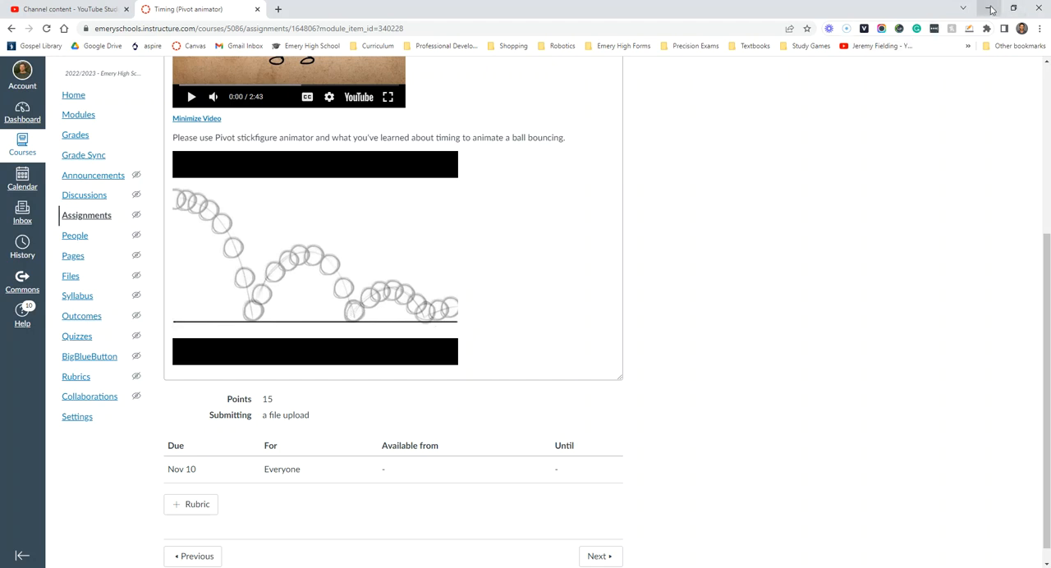
Snap the browser window with the assignment to the right half of the screen, leaving the desktop visible beside it
double_click(321, 9)
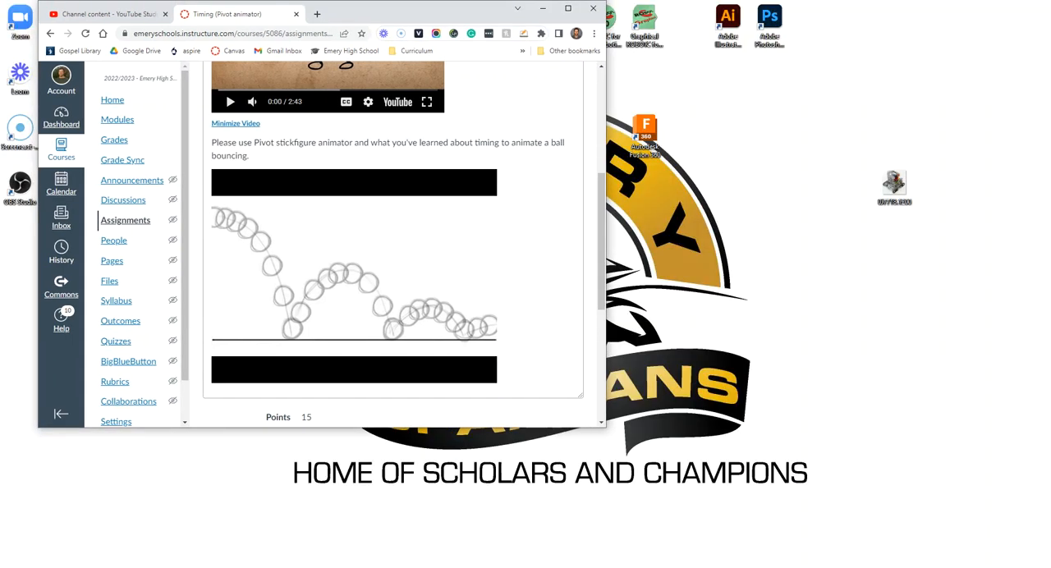
drag(353, 16, 1050, 66)
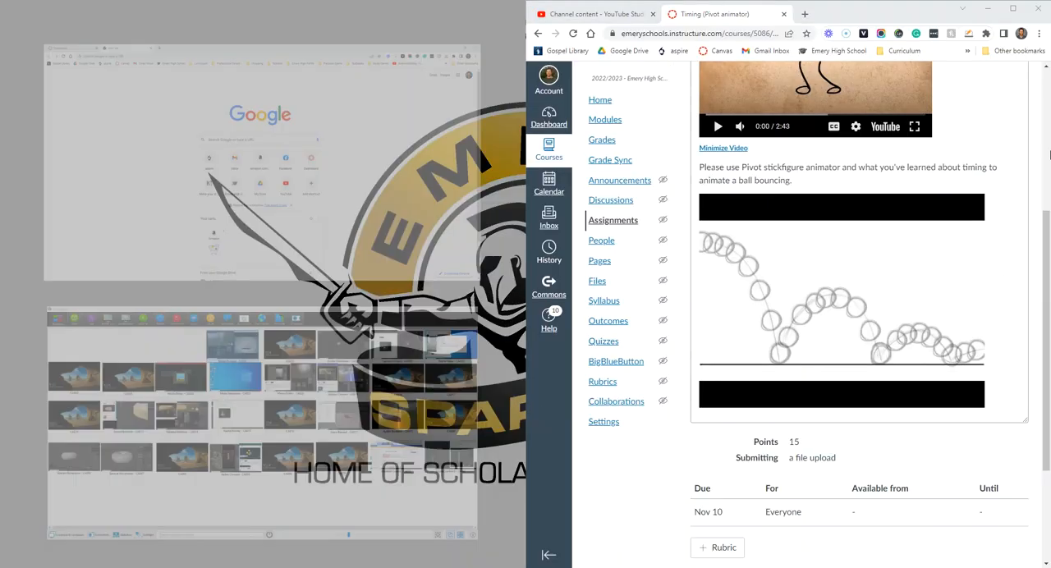
click(503, 288)
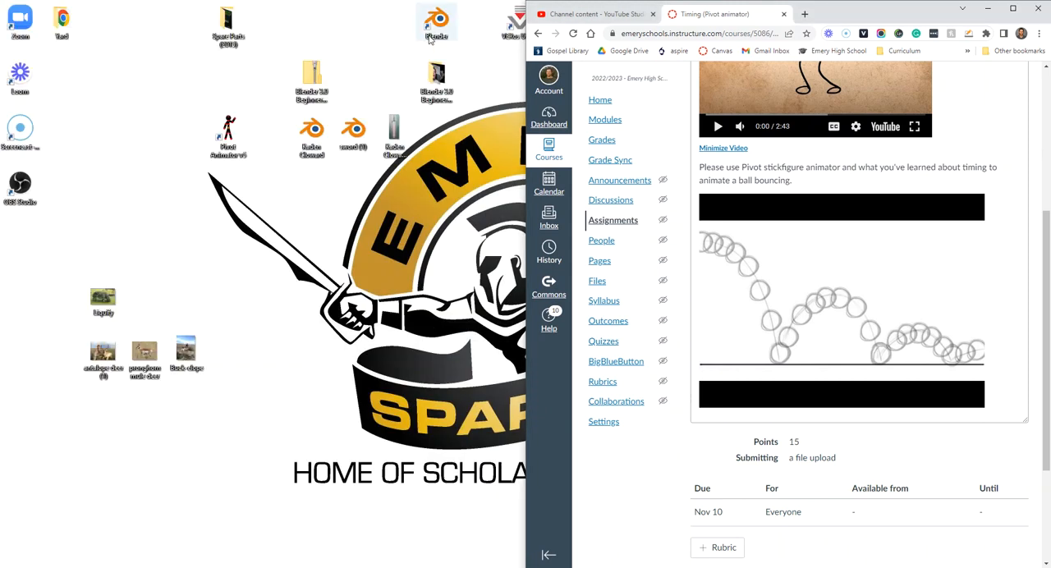
Launch Pivot Animator from the desktop in a taller window and delete the default stick figure
double_click(228, 133)
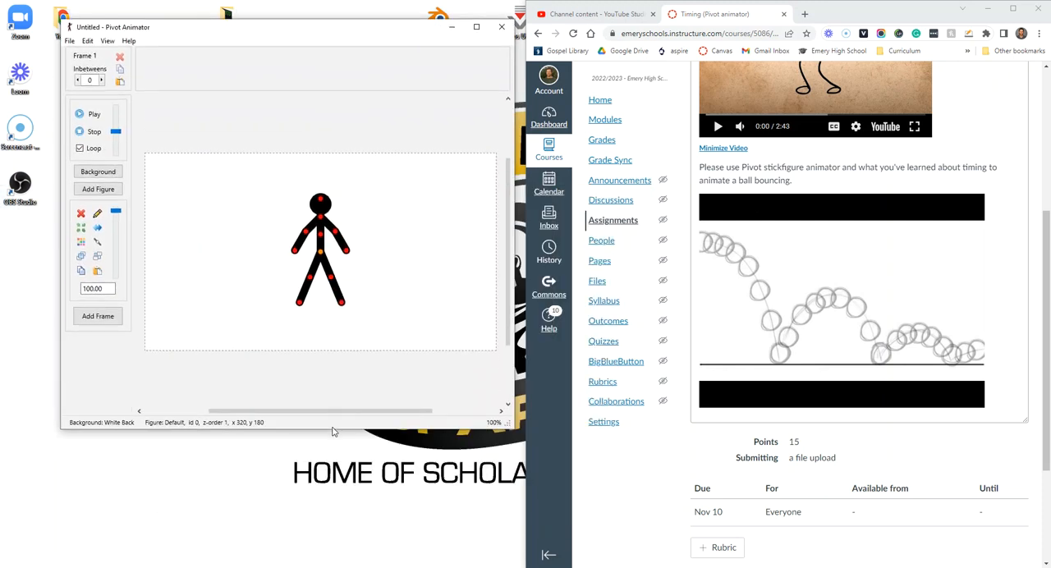
drag(337, 433, 337, 535)
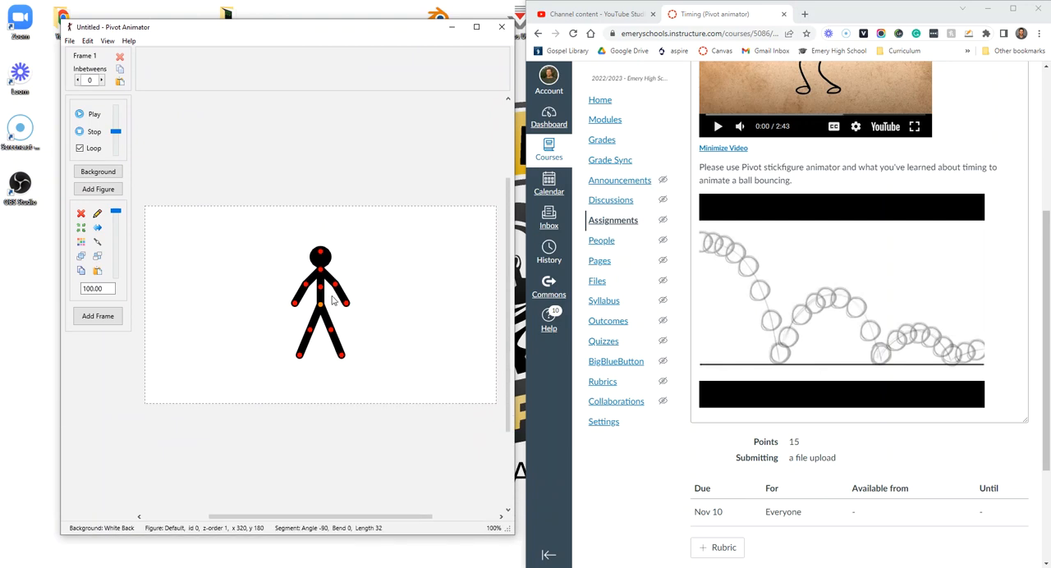
key(Delete)
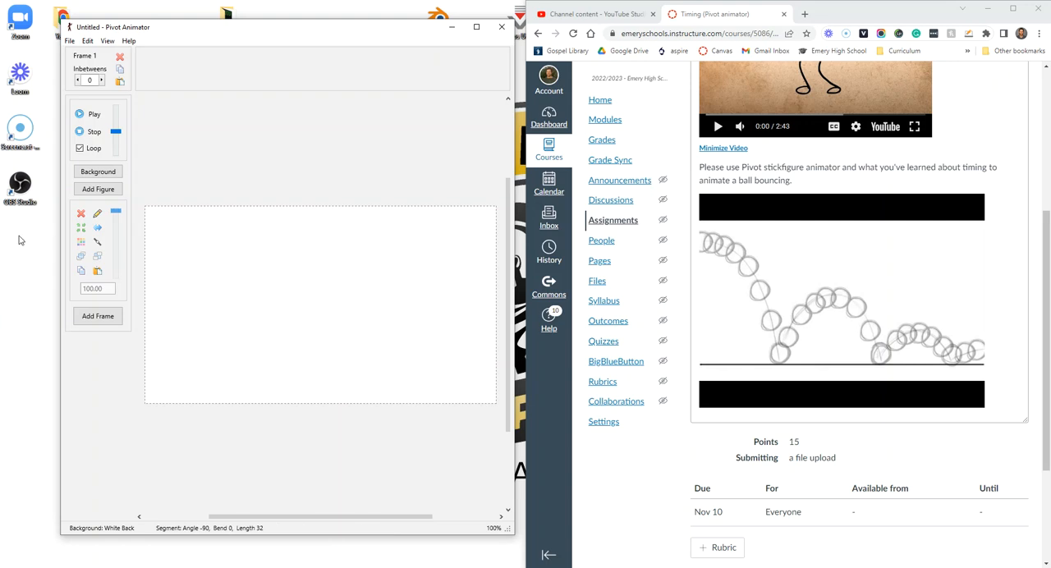
Create a new figure type by turning the default line segment into a circle, and add it to the animation as Ball
click(70, 41)
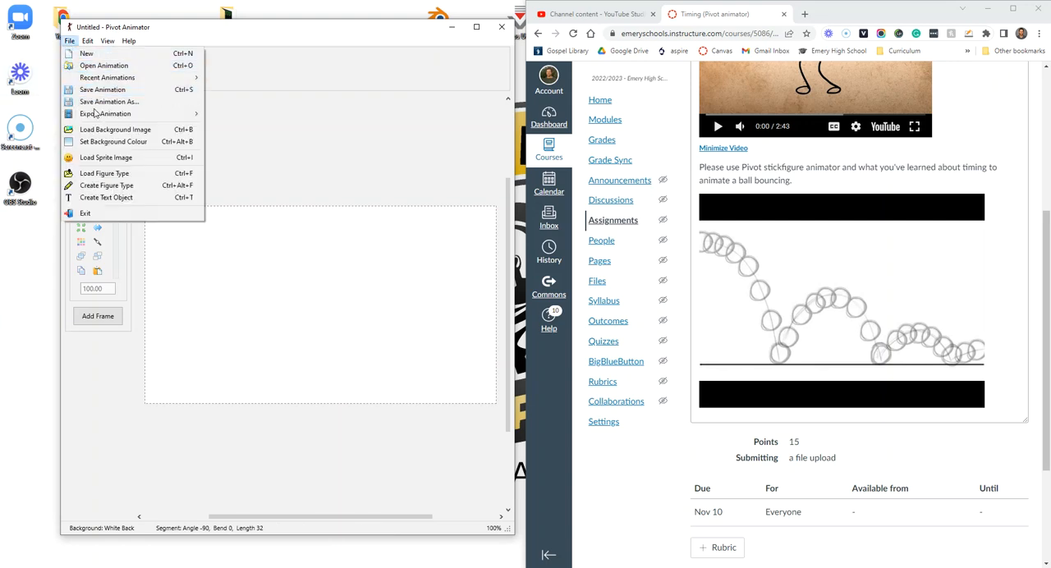
click(107, 190)
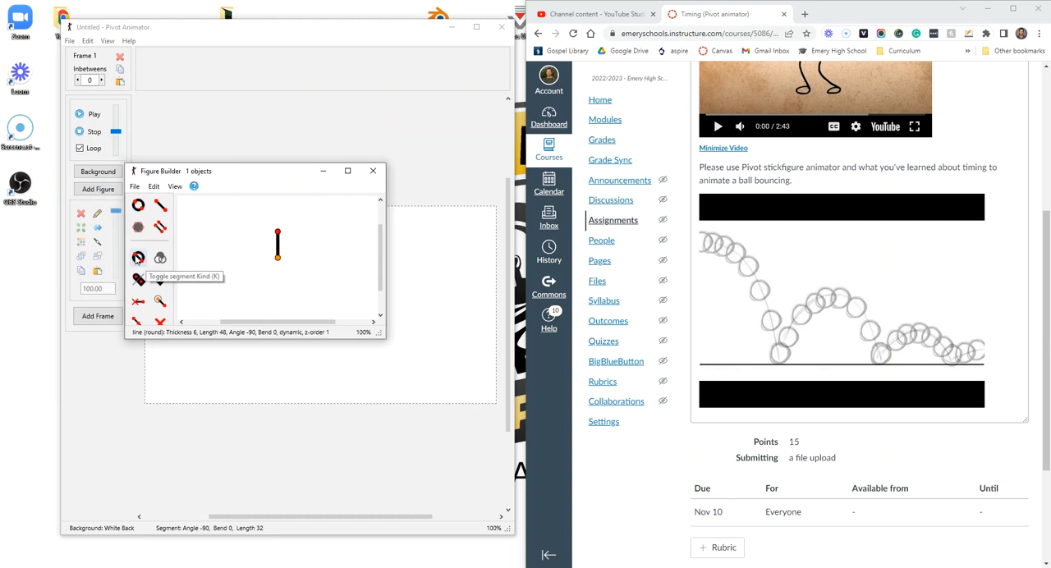
click(140, 260)
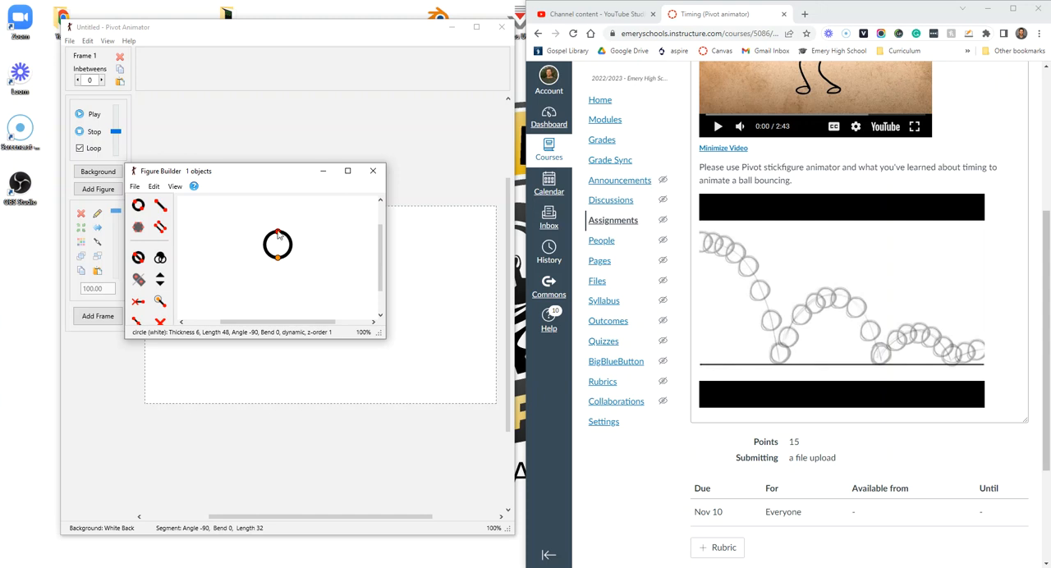
click(135, 187)
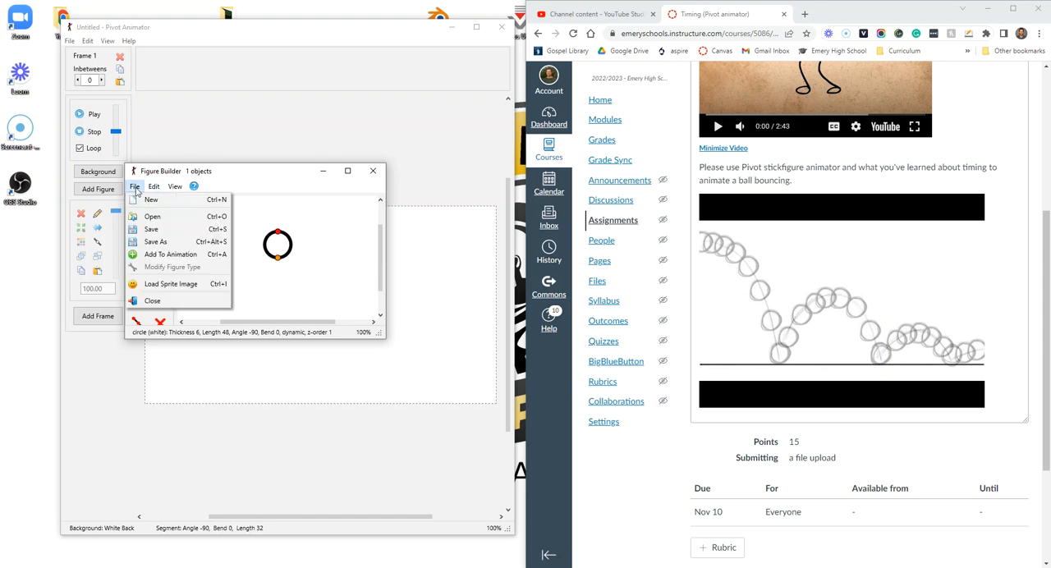
click(170, 258)
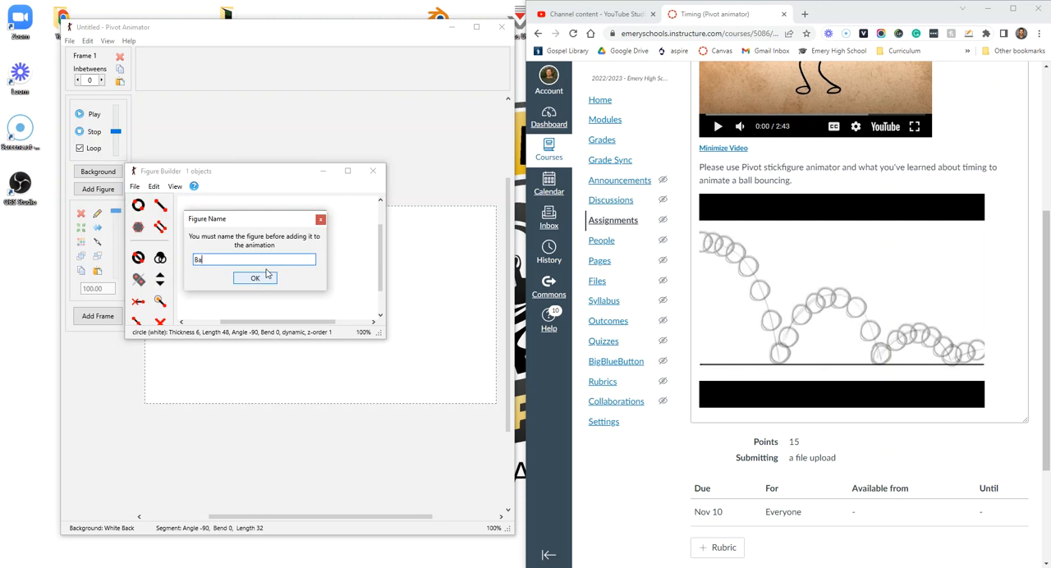
click(260, 280)
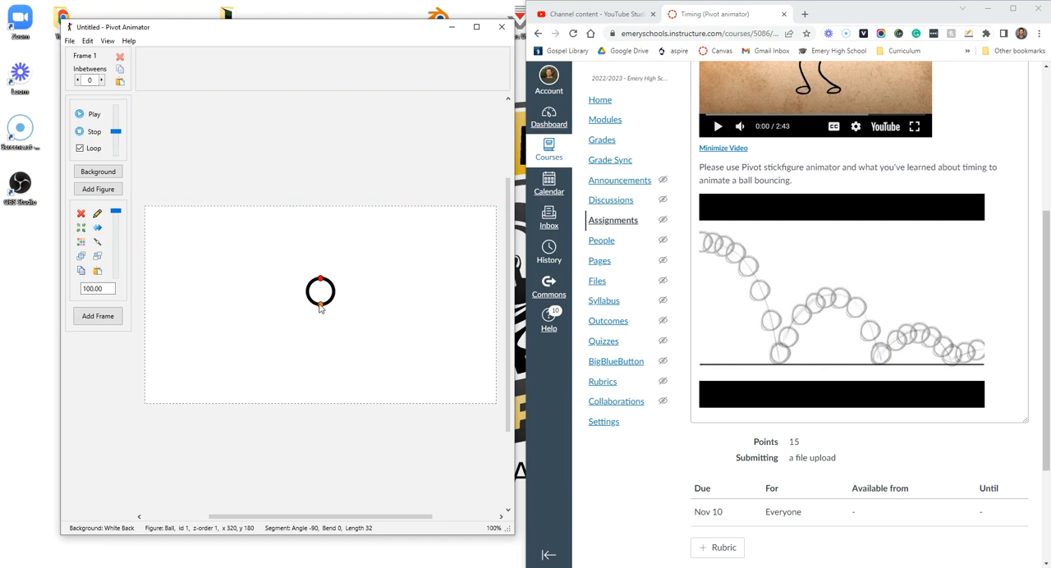
Place the ball over the canvas's upper-left corner at about x -30, y 10, and add the first frame
drag(322, 309, 132, 216)
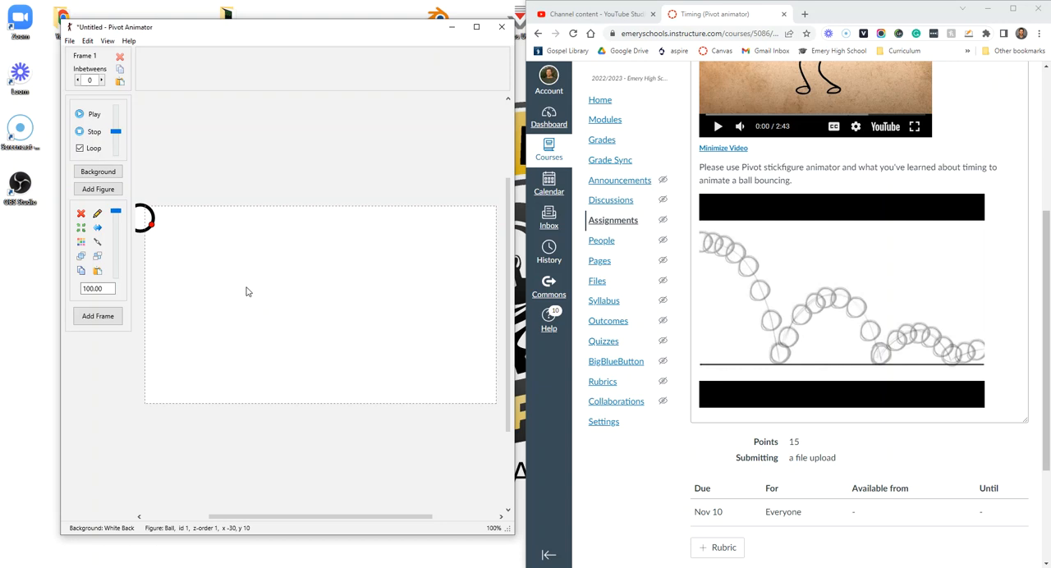
key(space)
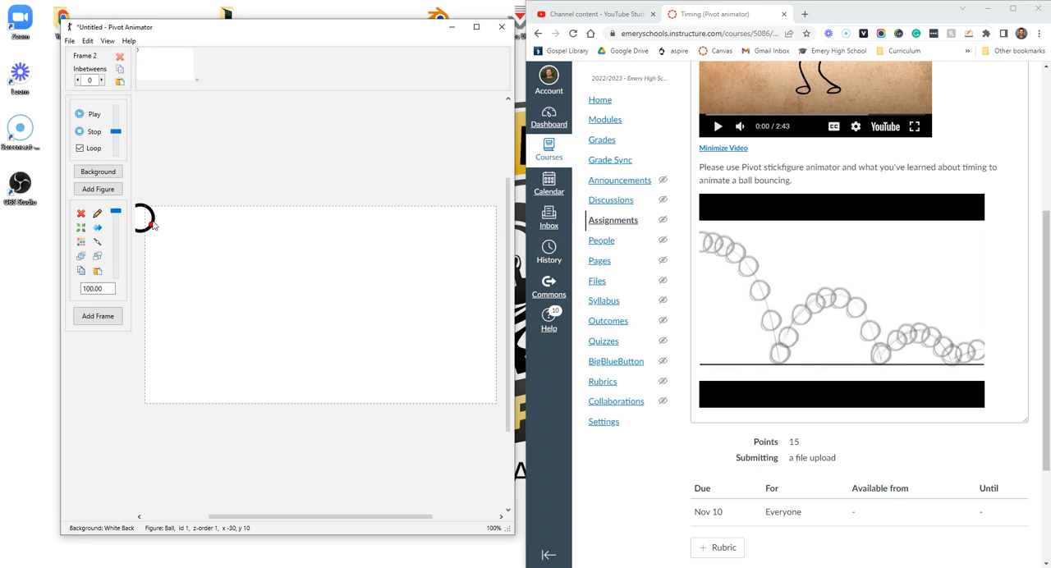
mouse_move(152, 225)
mouse_down()
mouse_move(161, 227)
mouse_move(148, 219)
mouse_up()
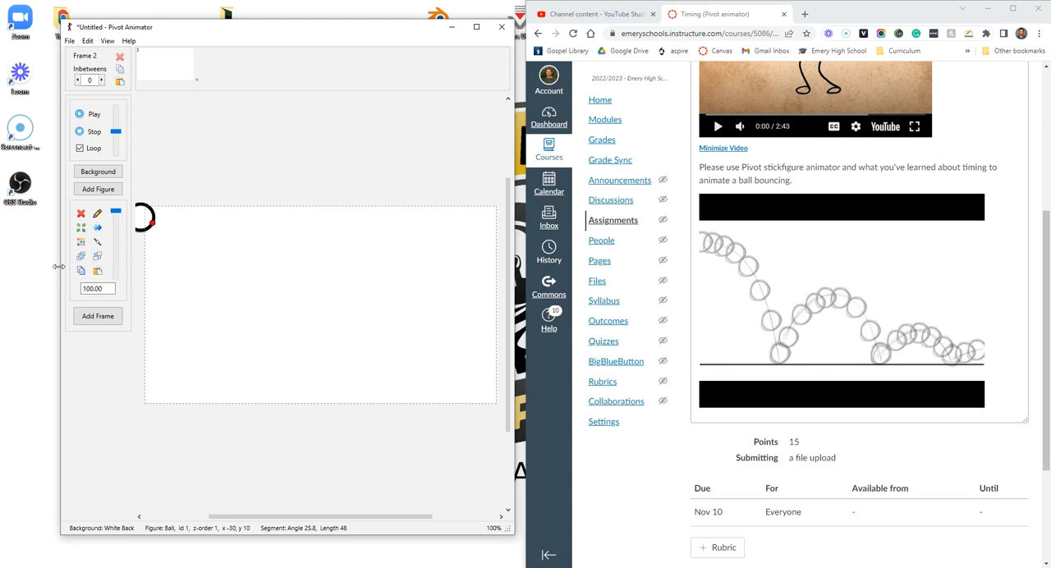
drag(61, 262, 6, 262)
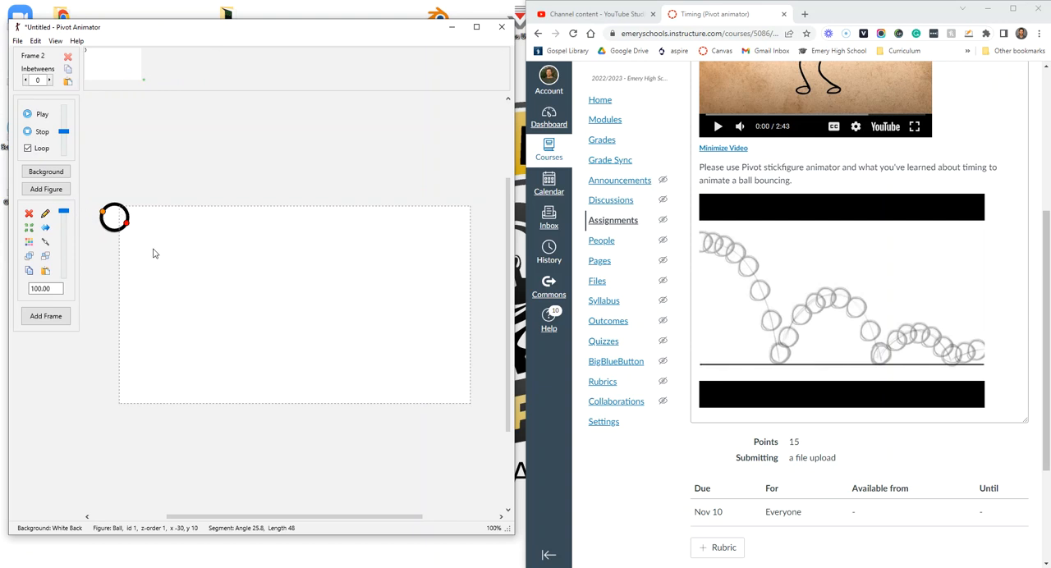
Animate the ball bouncing across the canvas frame by frame until it passes the right edge at about x 636, y 220
drag(103, 212, 469, 331)
key(space)
key(space)
key(space)
key(space)
key(space)
key(space)
key(space)
key(space)
key(space)
key(space)
key(space)
key(space)
key(space)
key(space)
key(space)
key(space)
key(space)
key(space)
key(space)
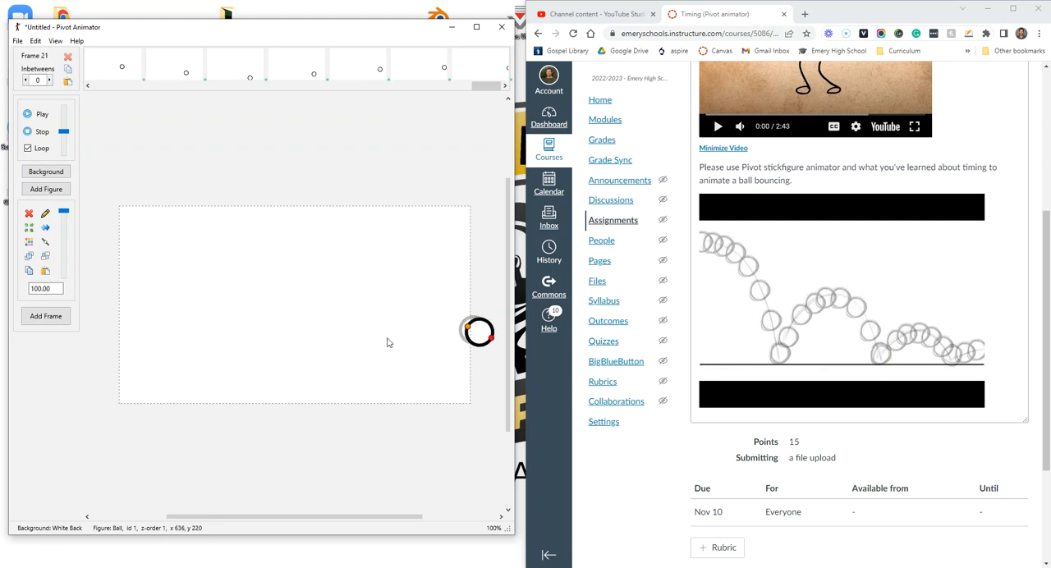
Play the looping animation and compare slow and fast playback speeds, ending at a medium speed
click(37, 114)
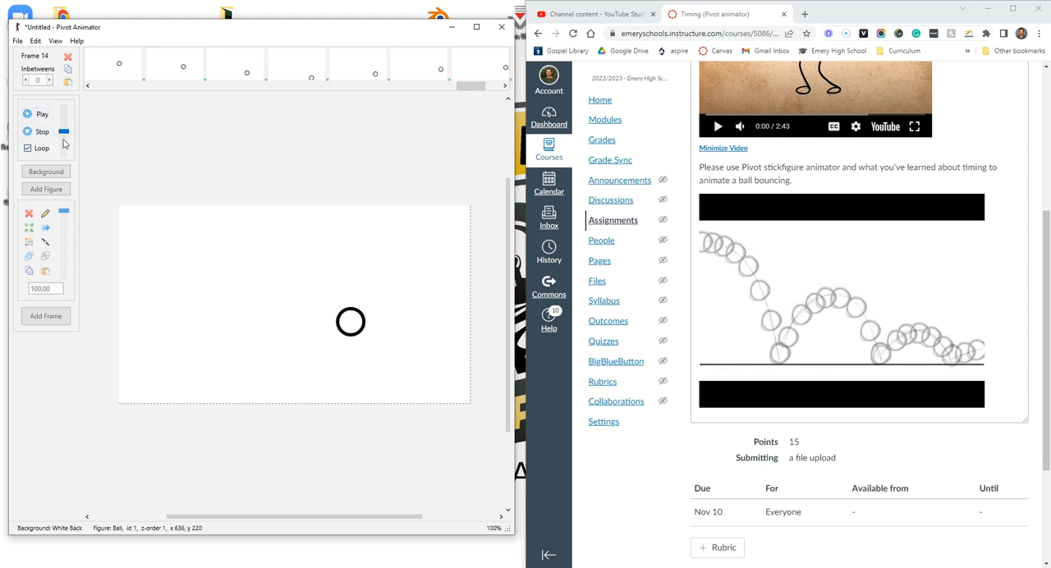
drag(63, 136, 64, 156)
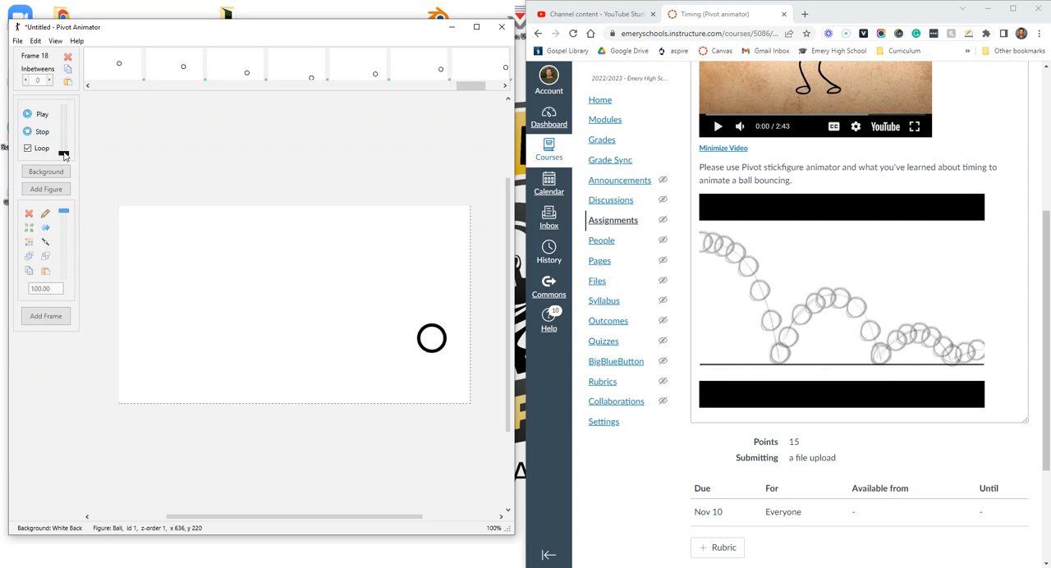
drag(64, 155, 64, 132)
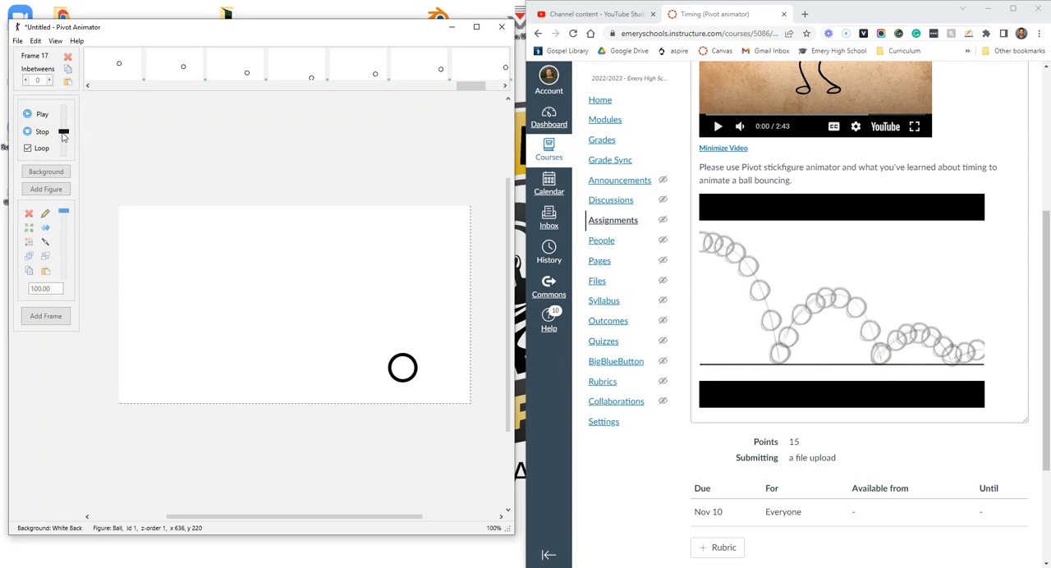
drag(63, 134, 70, 100)
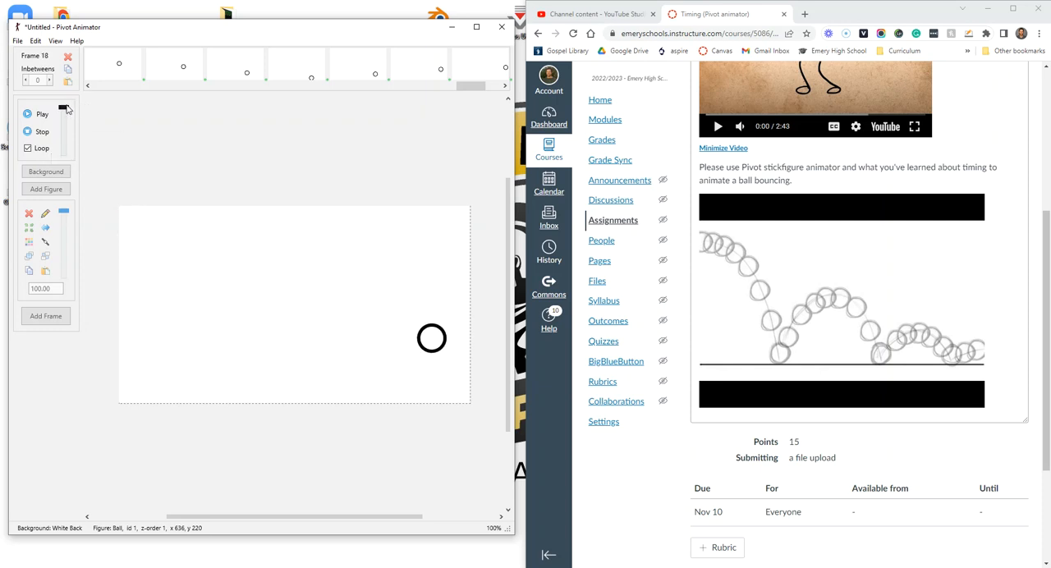
drag(66, 112, 67, 135)
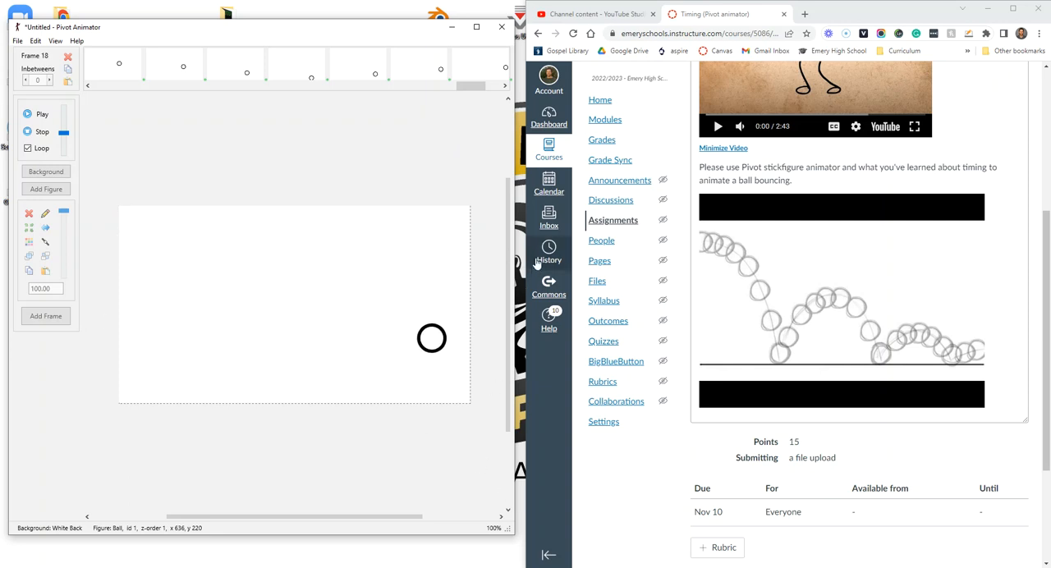
scroll(337, 309, down, 3)
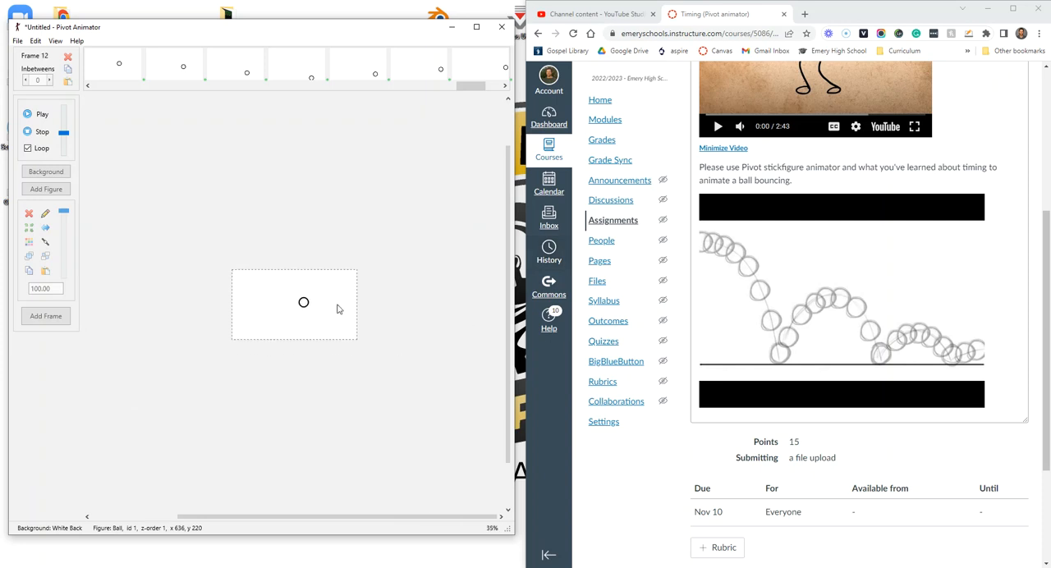
scroll(337, 308, up, 3)
drag(245, 302, 331, 316)
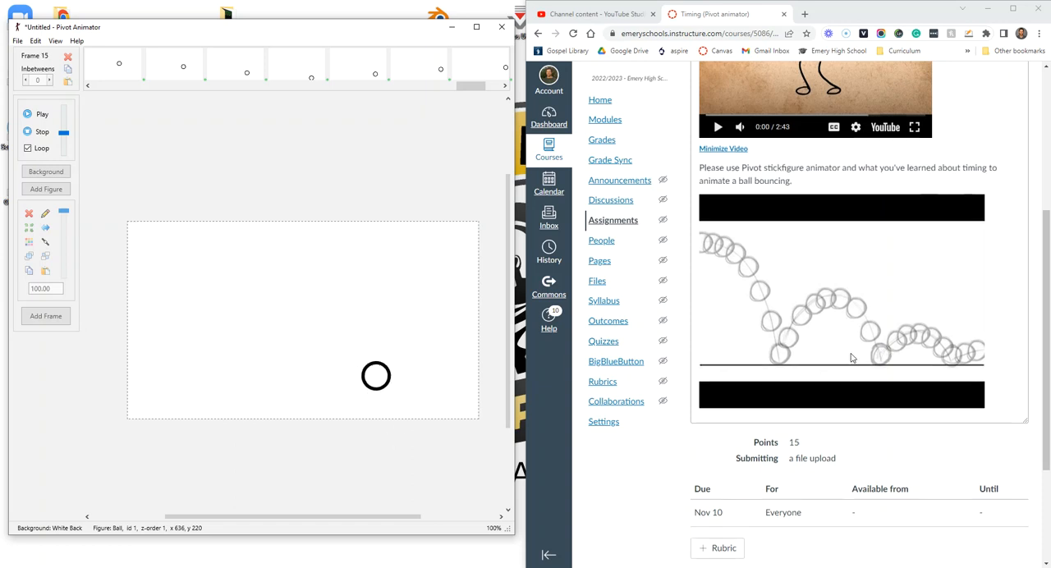
scroll(854, 355, up, 3)
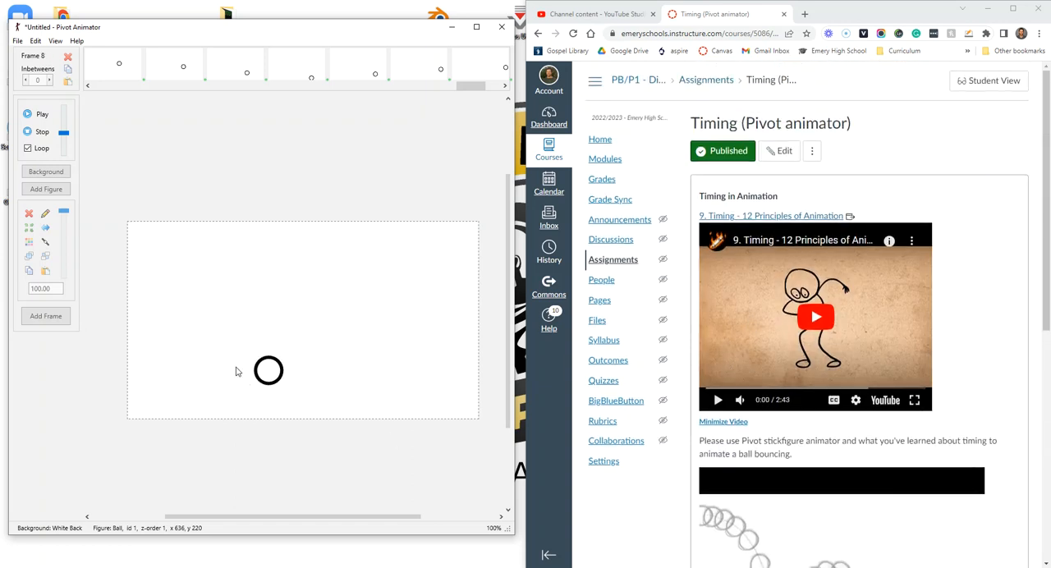
click(17, 41)
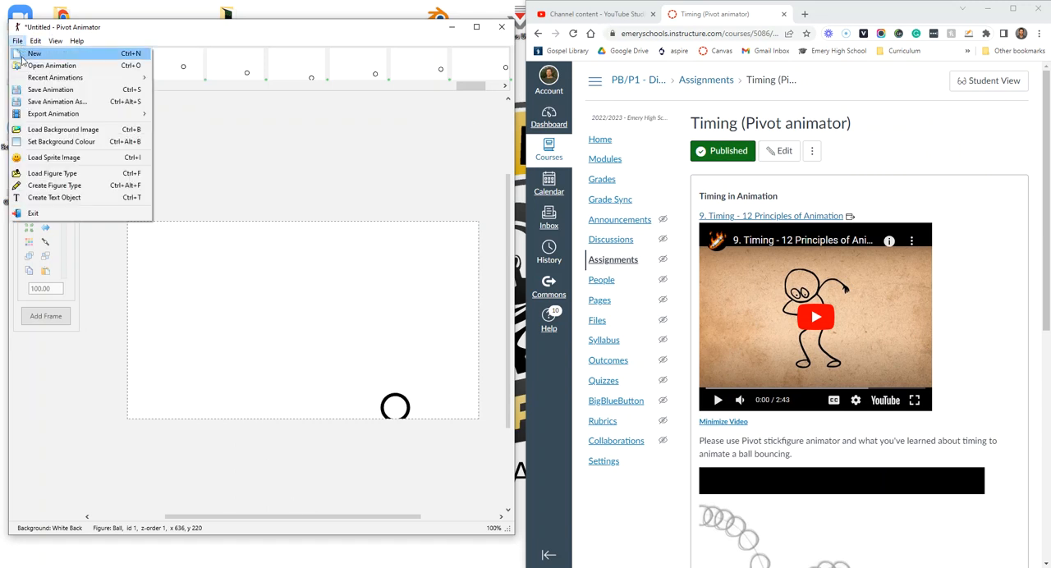
click(45, 89)
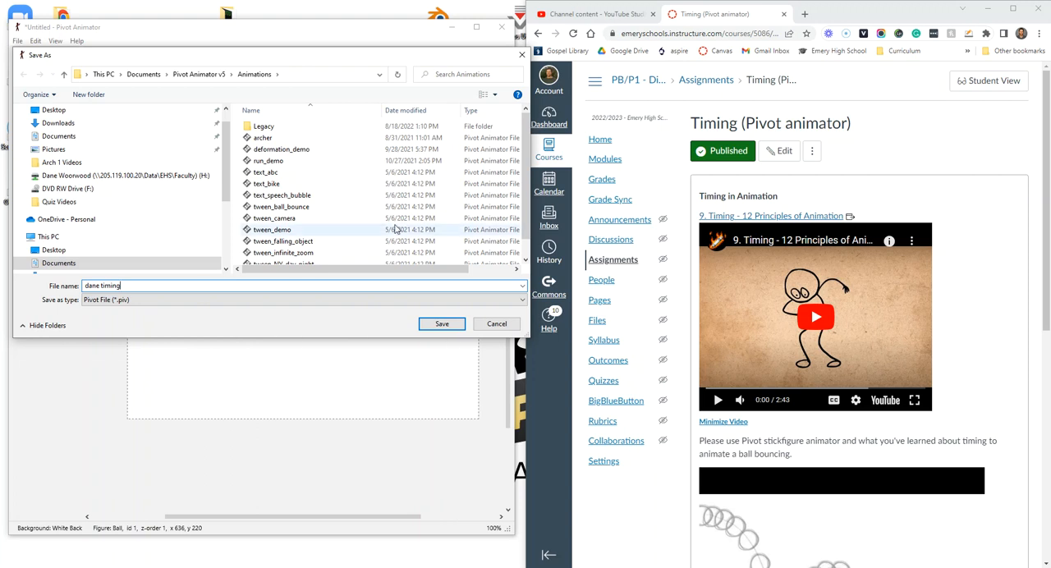
click(522, 56)
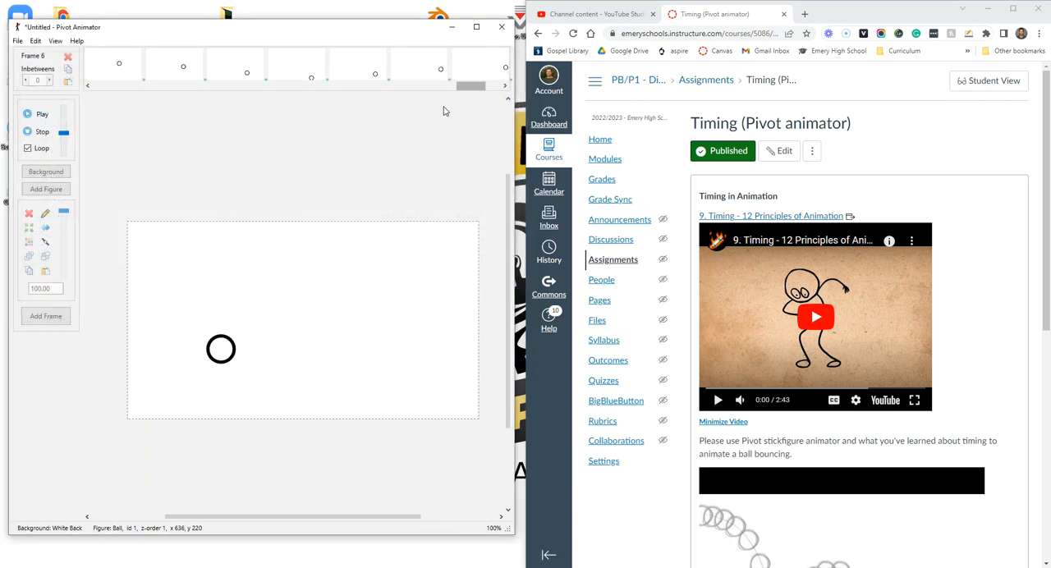